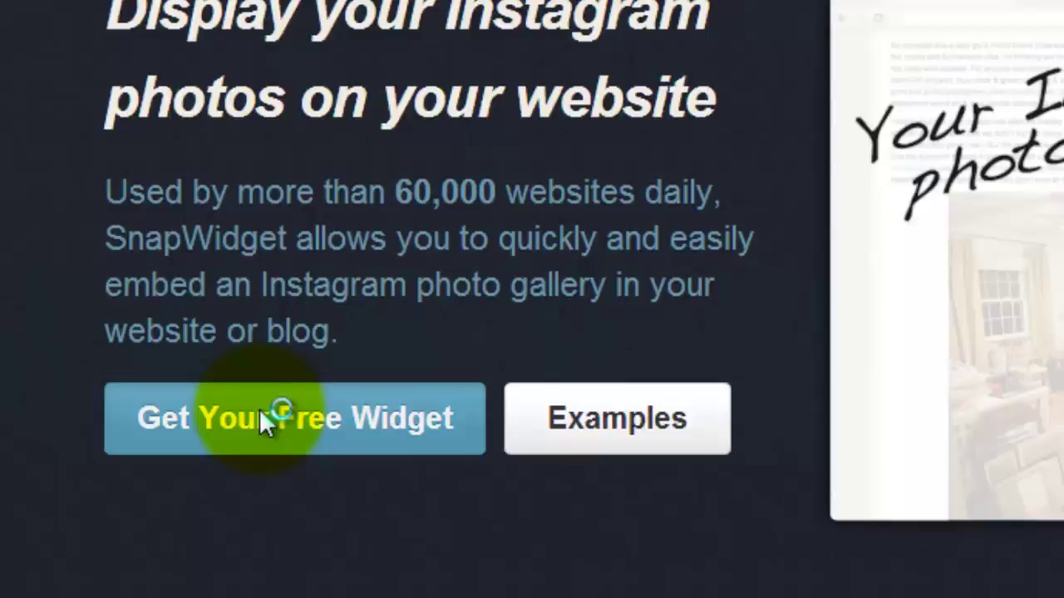
# Configure a Grid widget for hashtag 'famous' with Fade In hover effect and preview it
pyautogui.click(260, 418)
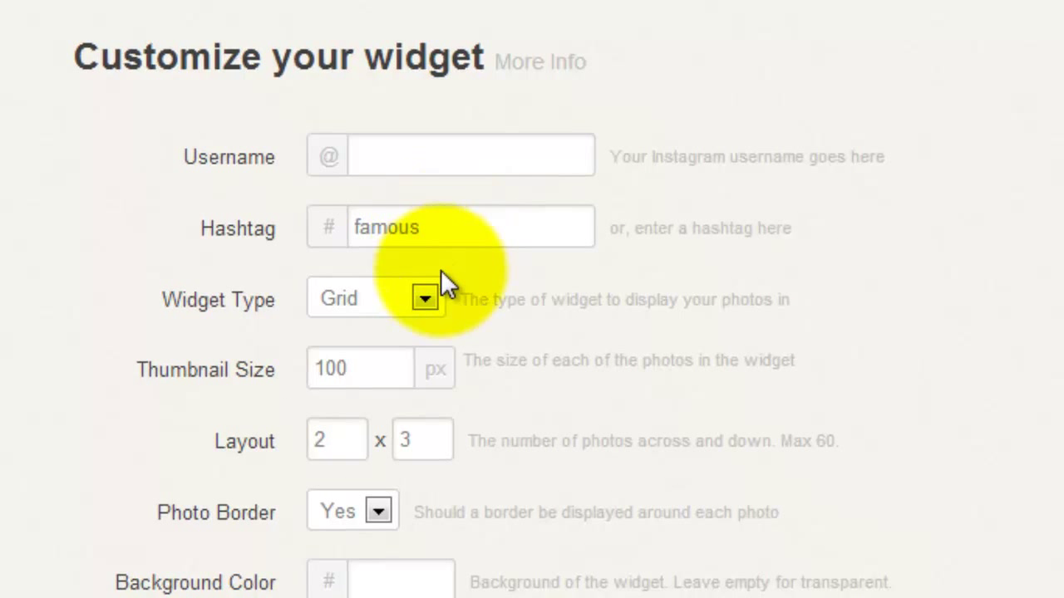
pyautogui.click(426, 300)
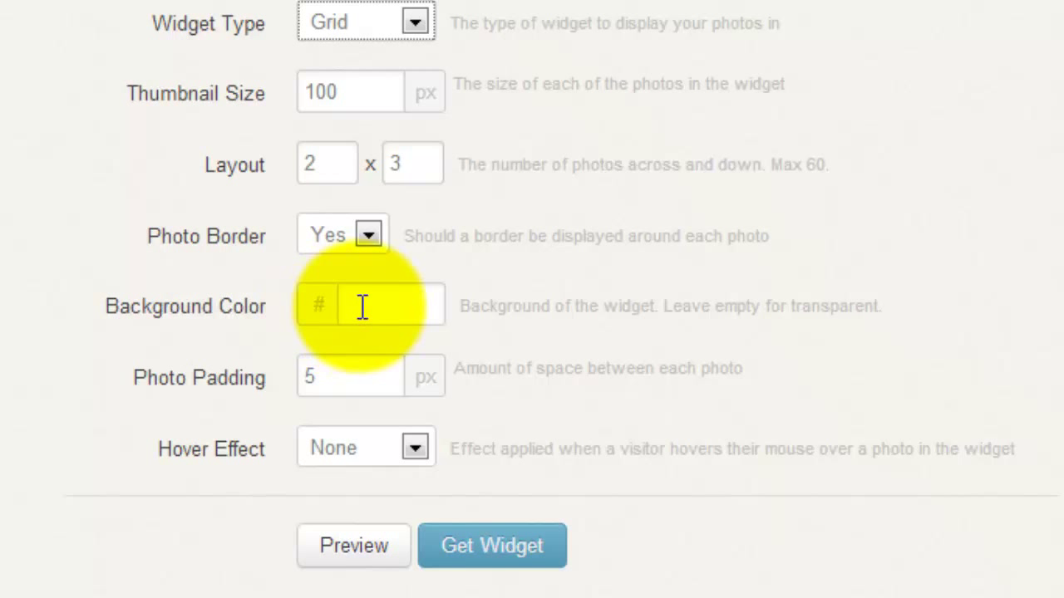
pyautogui.click(413, 447)
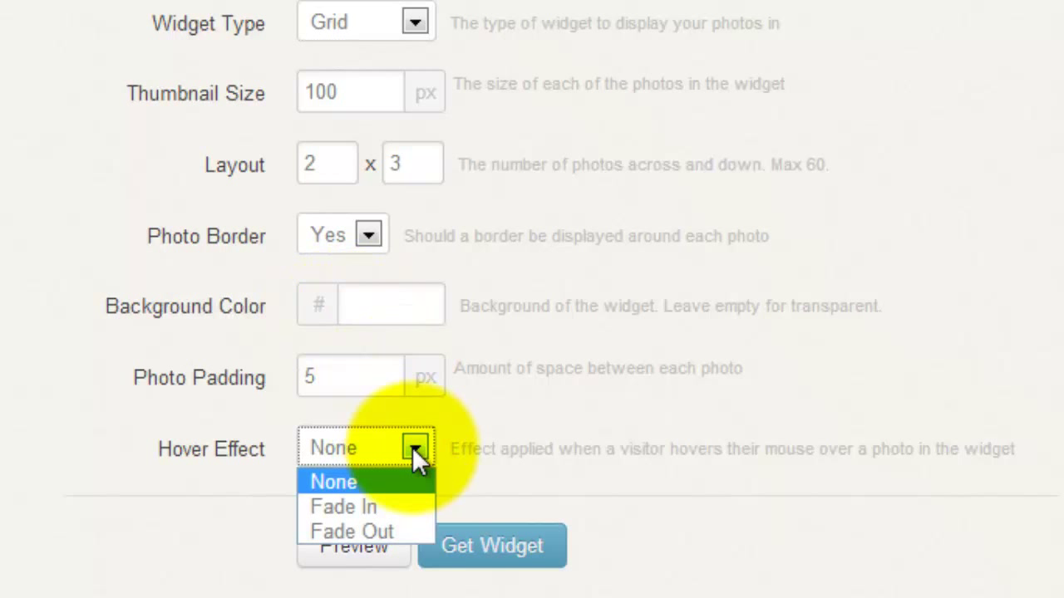
pyautogui.click(407, 509)
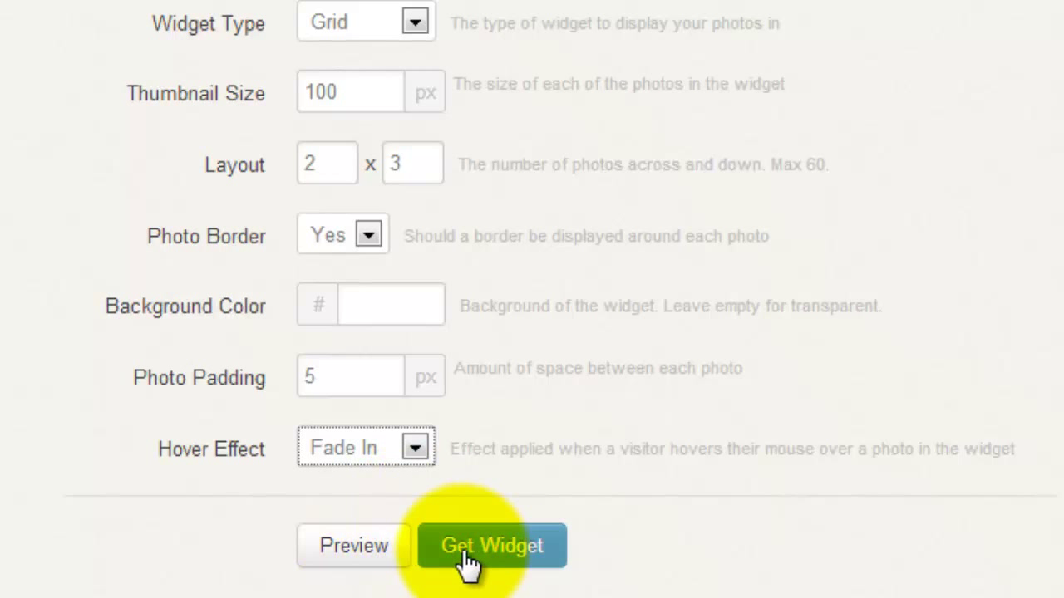
pyautogui.click(349, 550)
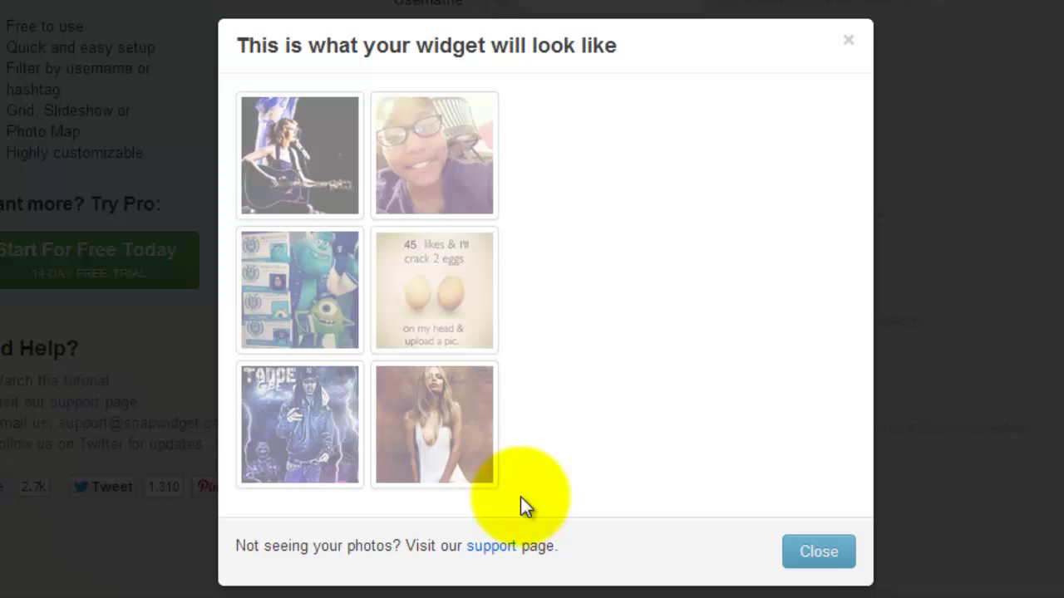
pyautogui.click(818, 557)
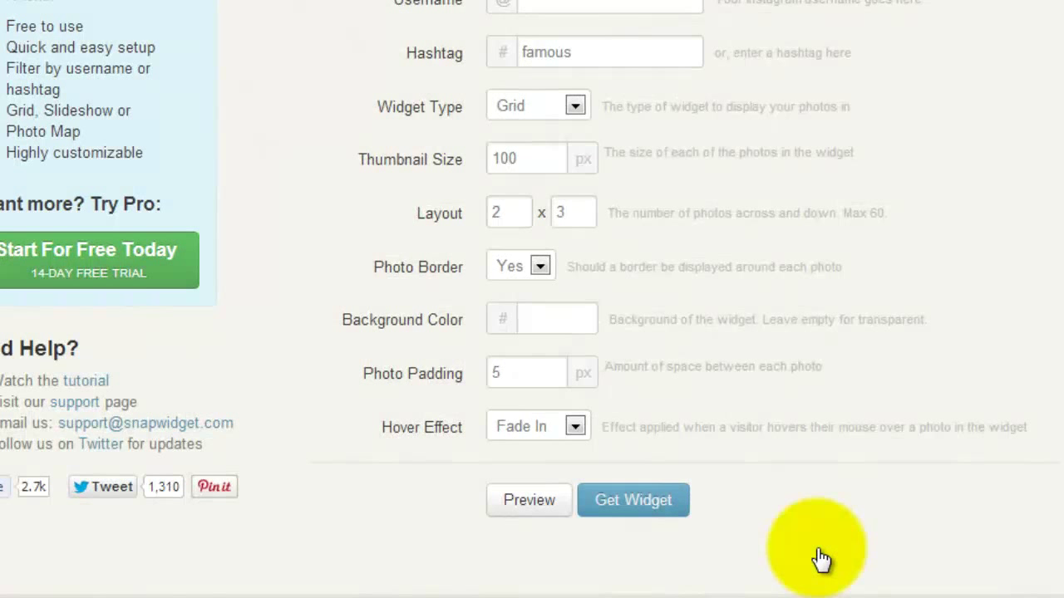
# Generate the SnapWidget embed code and select all of it for copying
pyautogui.click(645, 504)
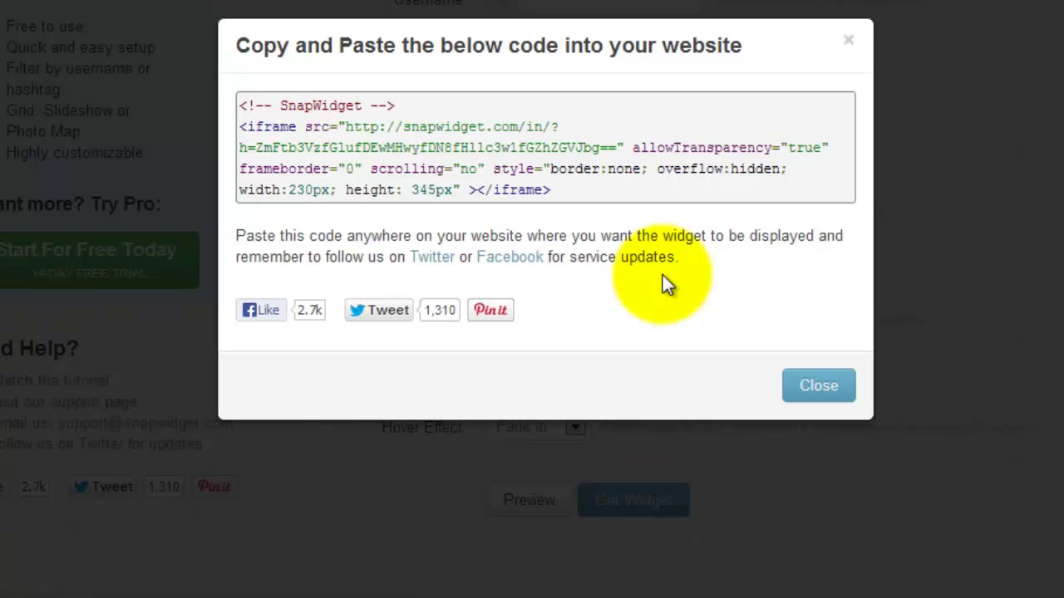
pyautogui.moveTo(577, 189)
pyautogui.mouseDown()
pyautogui.moveTo(426, 179)
pyautogui.moveTo(238, 102)
pyautogui.mouseUp()
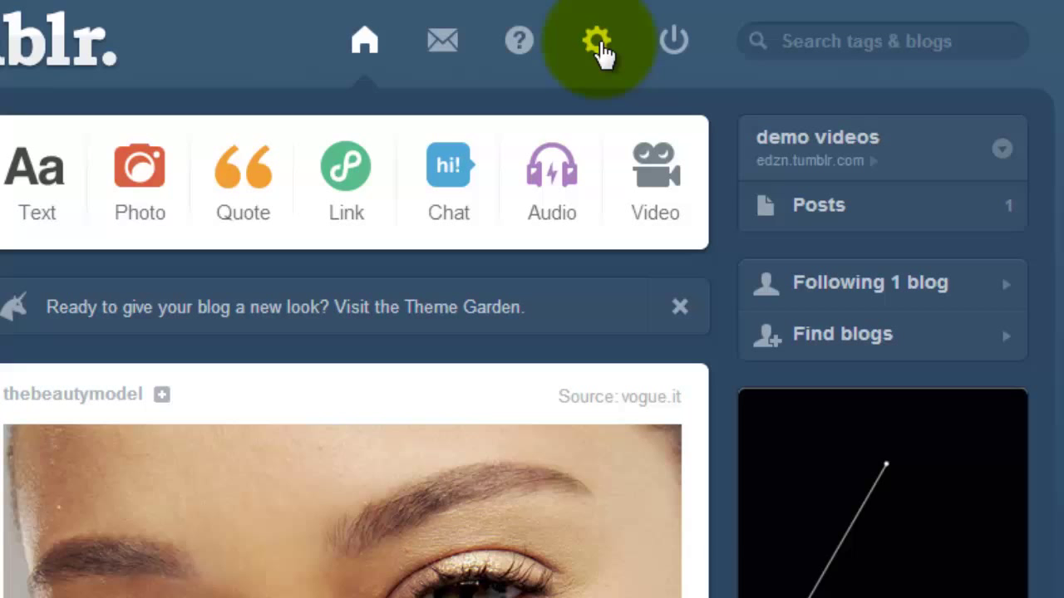
# Open the demo videos blog's theme customization and its Edit HTML view
pyautogui.click(598, 44)
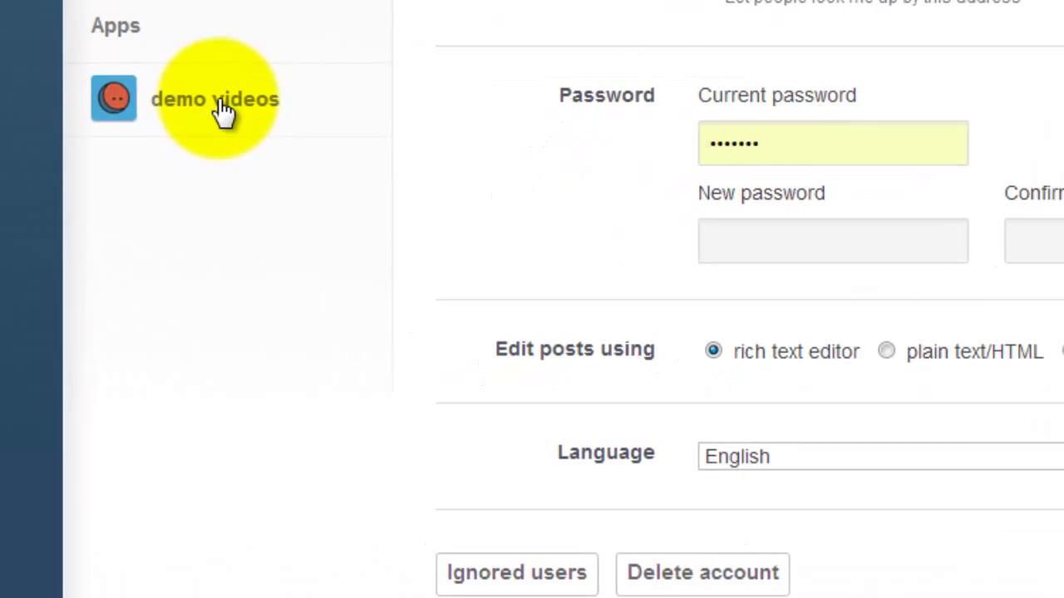
pyautogui.click(224, 114)
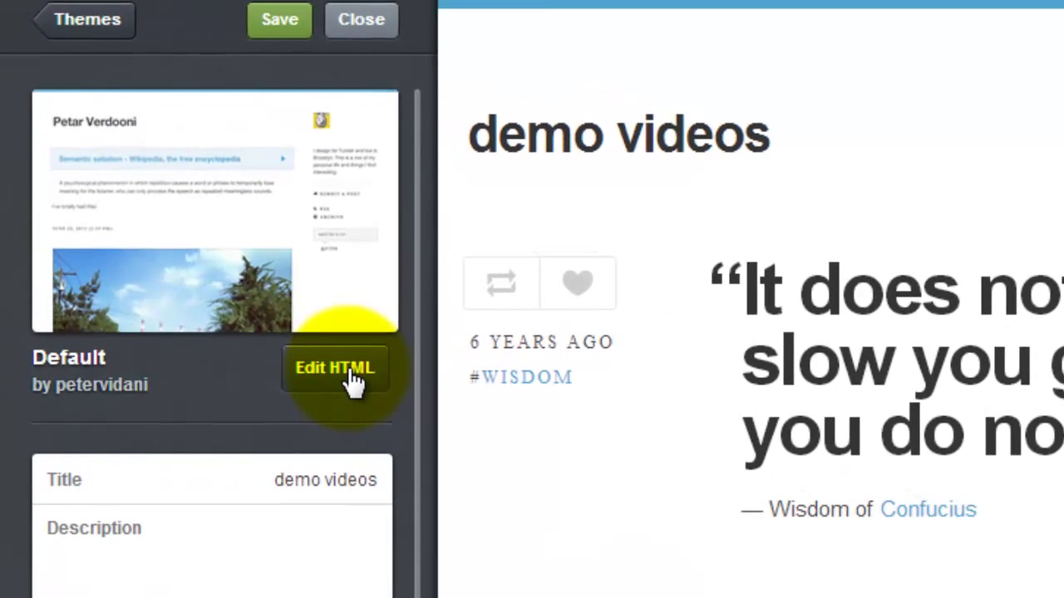
pyautogui.click(353, 375)
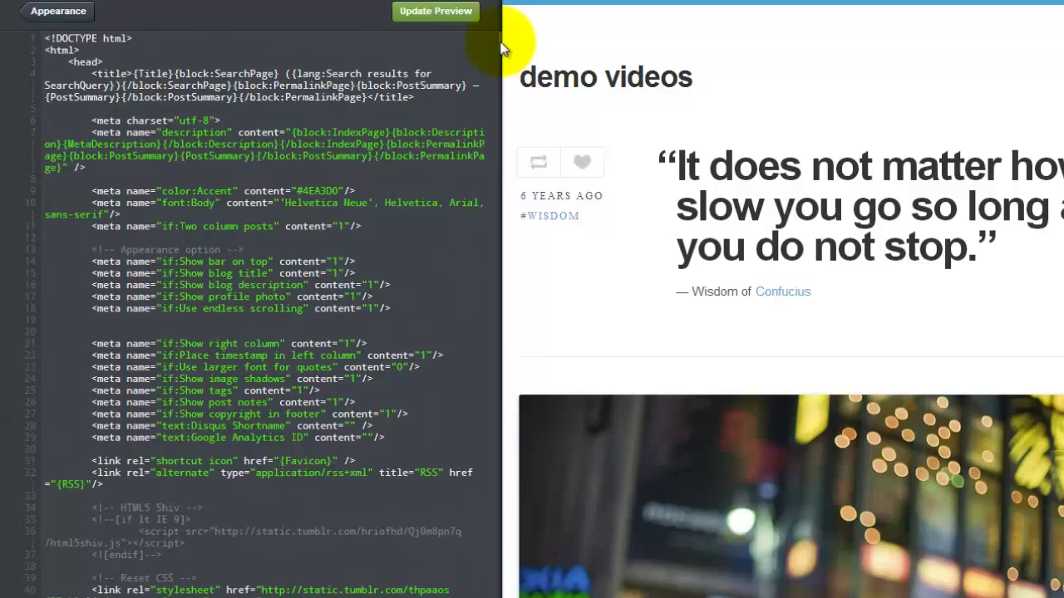
# Scroll the theme HTML down to line 1099's <aside id="sidebar"> tag
pyautogui.scroll(-5, 501, 49)
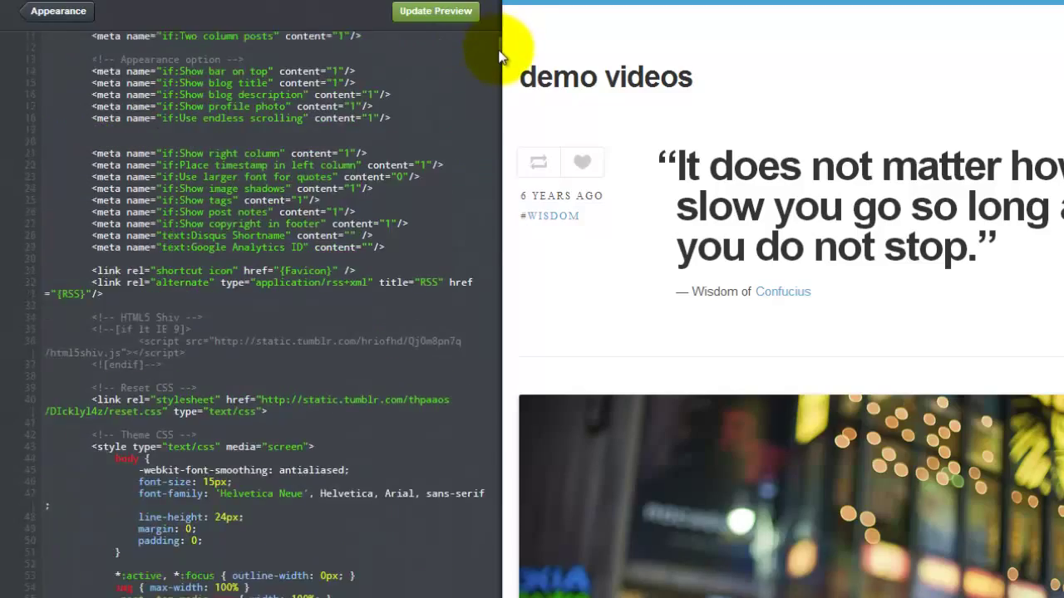
pyautogui.scroll(-10, 502, 49)
pyautogui.scroll(-10, 500, 79)
pyautogui.scroll(-10, 498, 96)
pyautogui.scroll(-10, 497, 108)
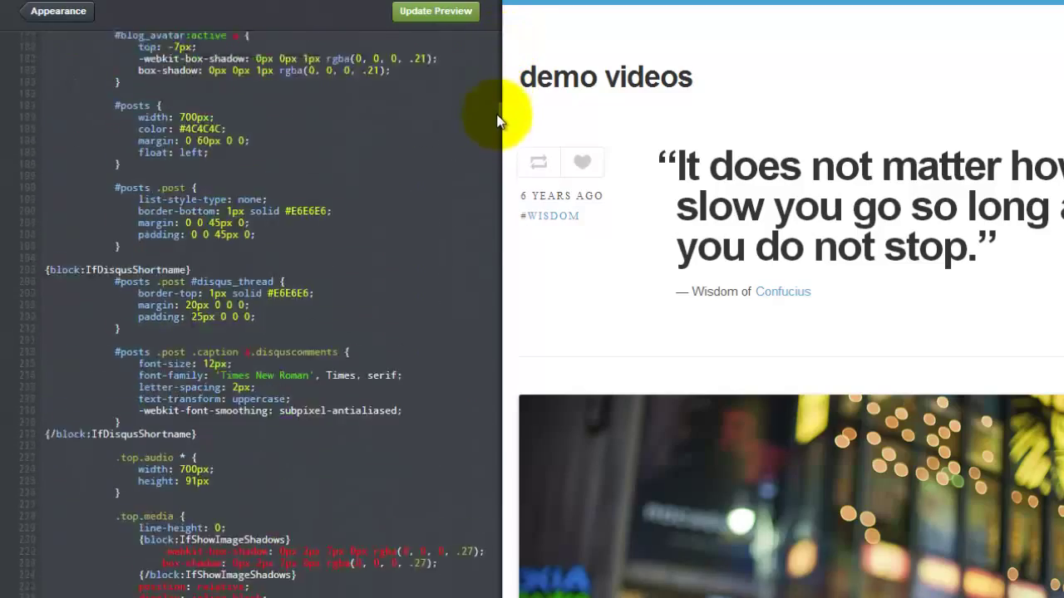
pyautogui.scroll(-10, 496, 124)
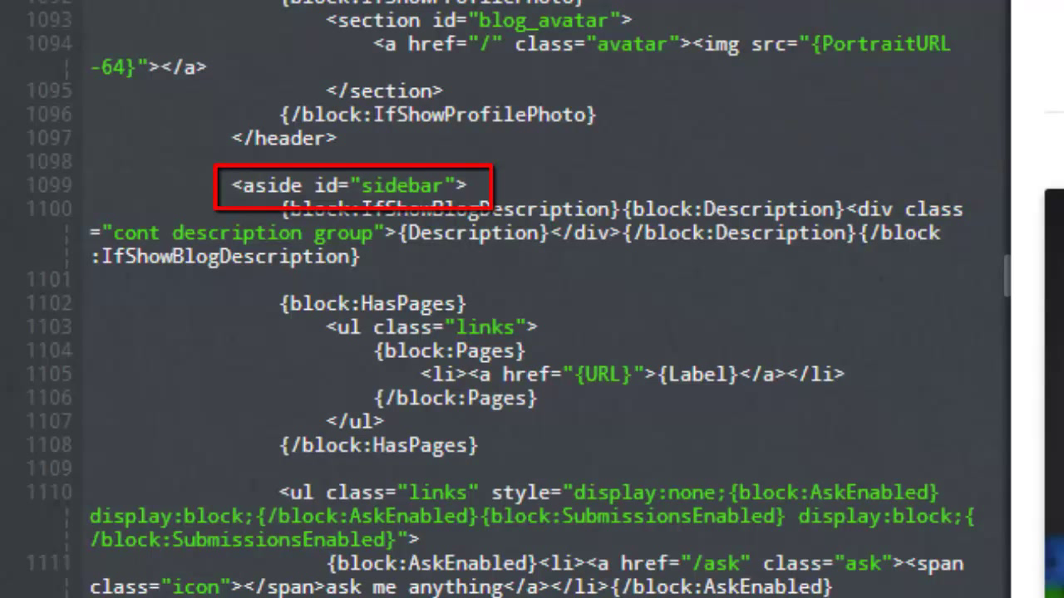
# Paste the SnapWidget iframe code on a new line after <aside id="sidebar">
pyautogui.moveTo(468, 185); pyautogui.dragTo(231, 184)
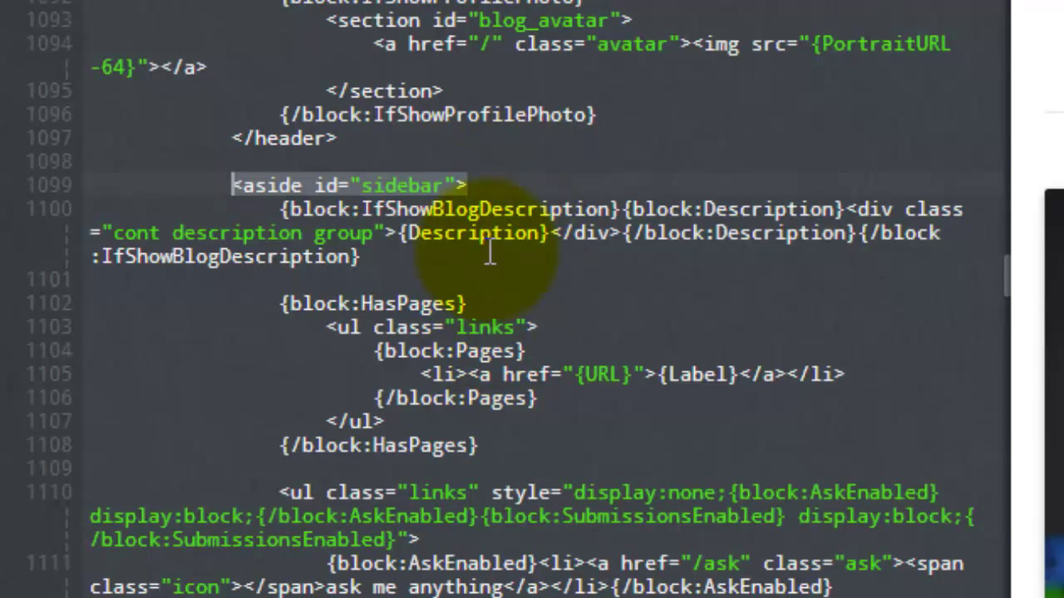
pyautogui.click(496, 184)
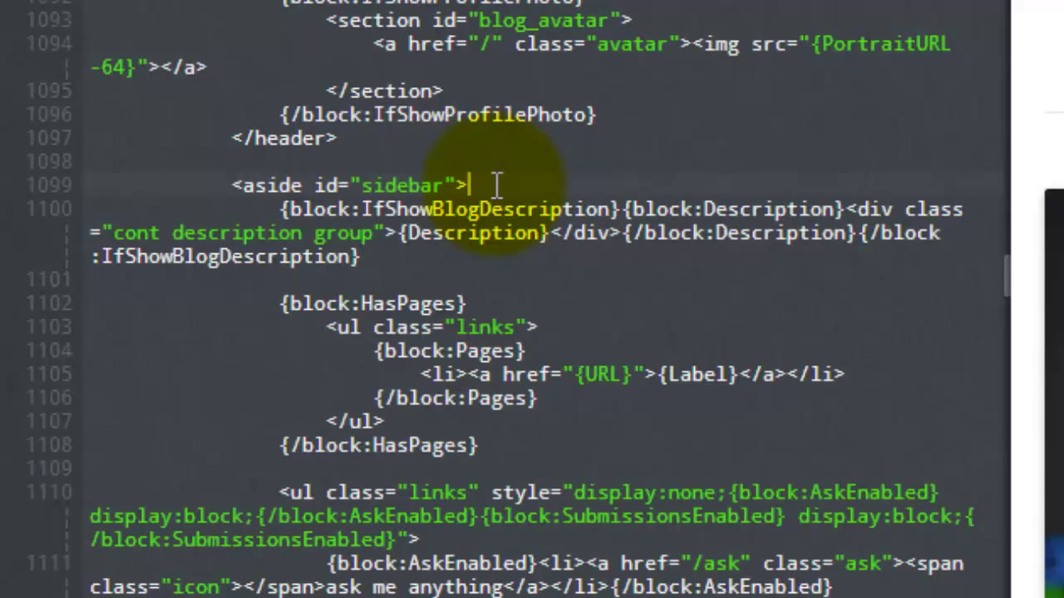
pyautogui.press('Return')
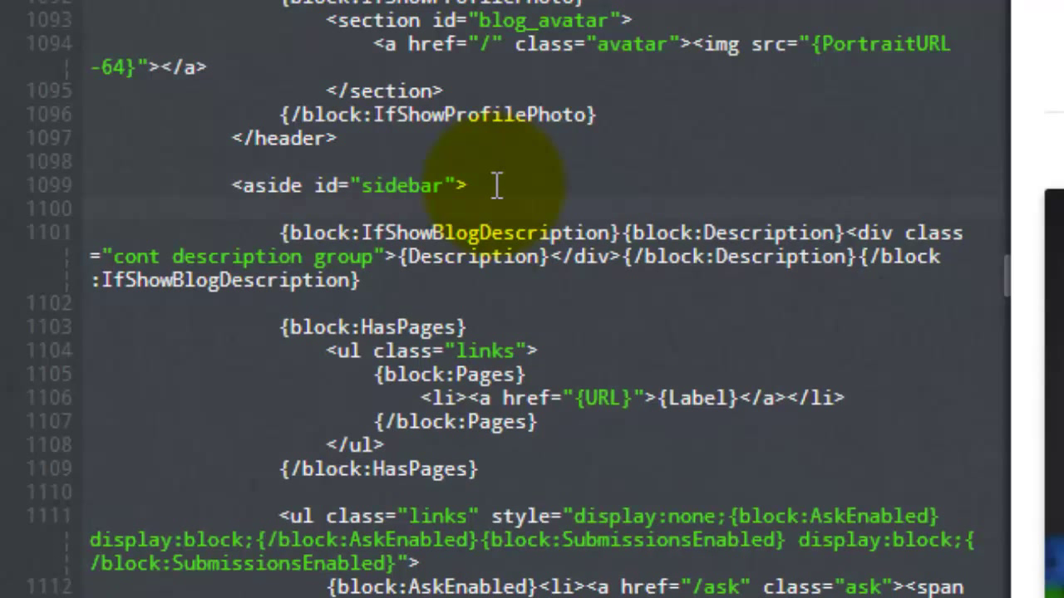
pyautogui.write('<!-- SnapWidget --> <iframe src="http://snapwidget.com/in/?h=ZmFtb3VzfGlufDEwMHwyfDN8fHllc3w1fGZhZGVJbg==" allowTransparency="true" frameborder="0" scrolling="no" style="border:none; overflow:hidden; width:230px; height: 345px" ></iframe>')
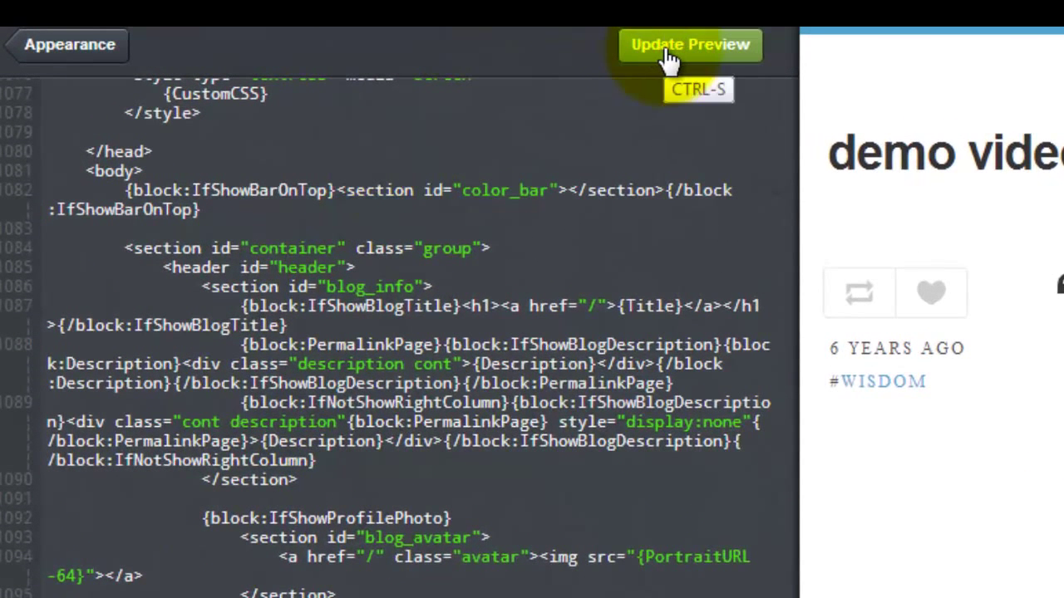
# Update the preview to show the Instagram grid, then save the theme
pyautogui.click(669, 60)
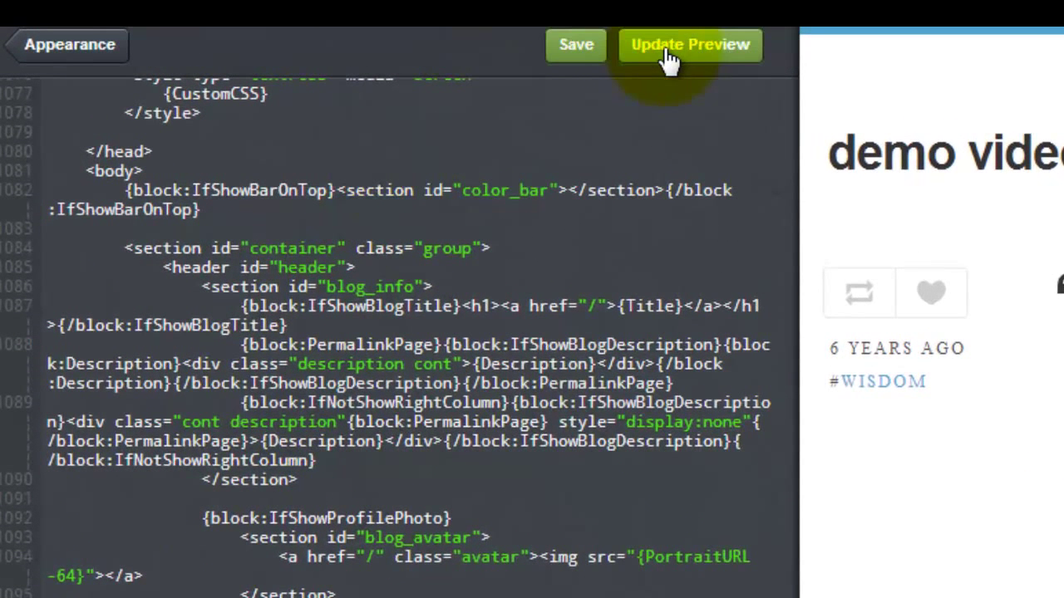
pyautogui.click(93, 63)
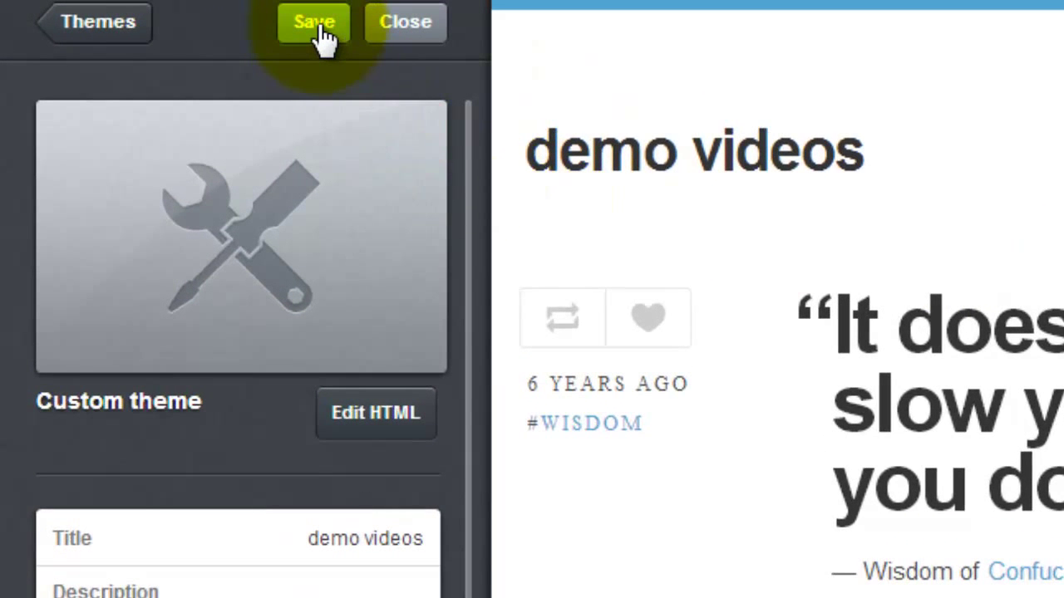
pyautogui.click(323, 37)
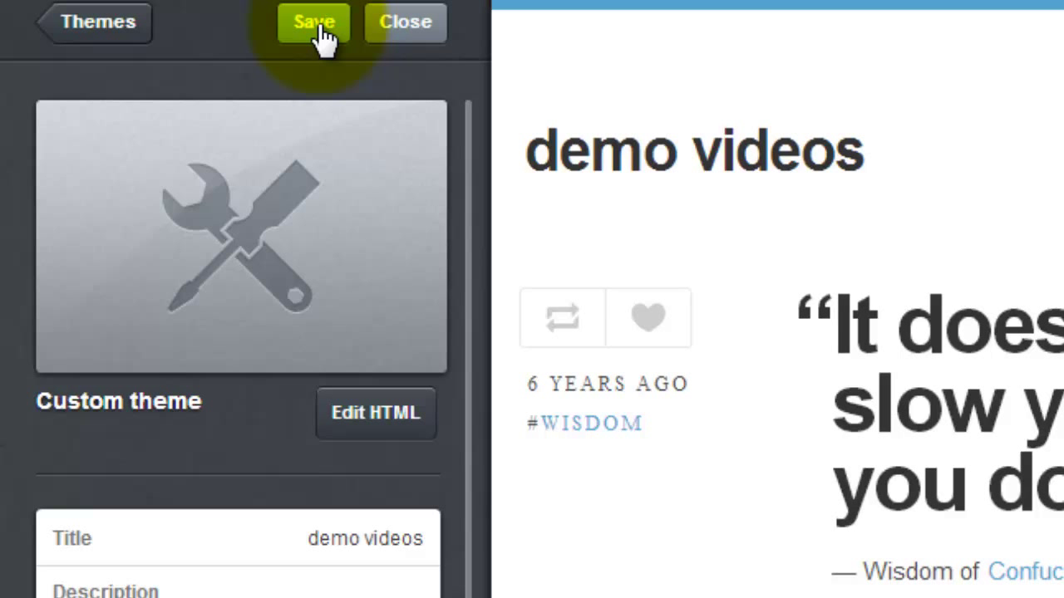